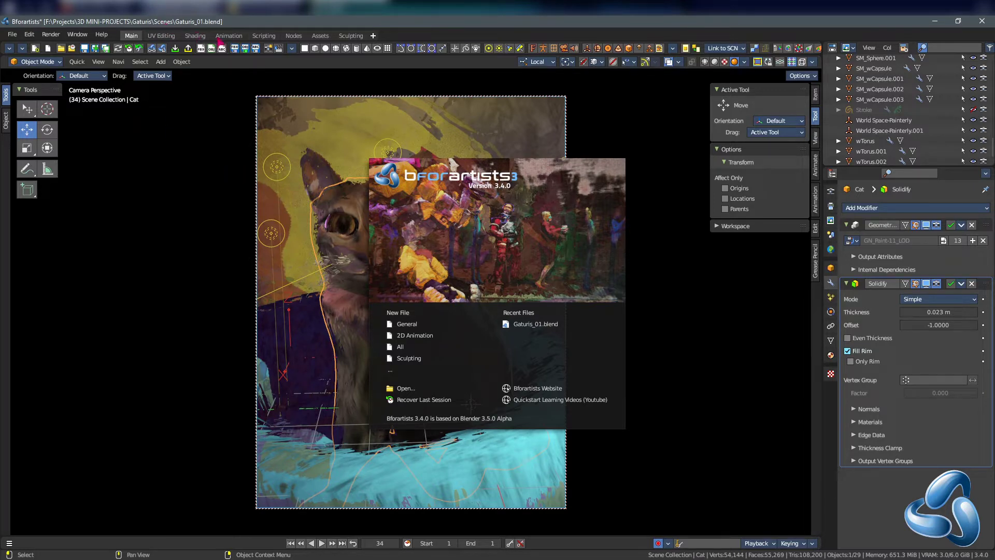
Close the splash, switch to Sculpting, and pick Orb_Rock_Detail, then the Orb_Slash_clean brush.
left_click(454, 44)
left_click(351, 35)
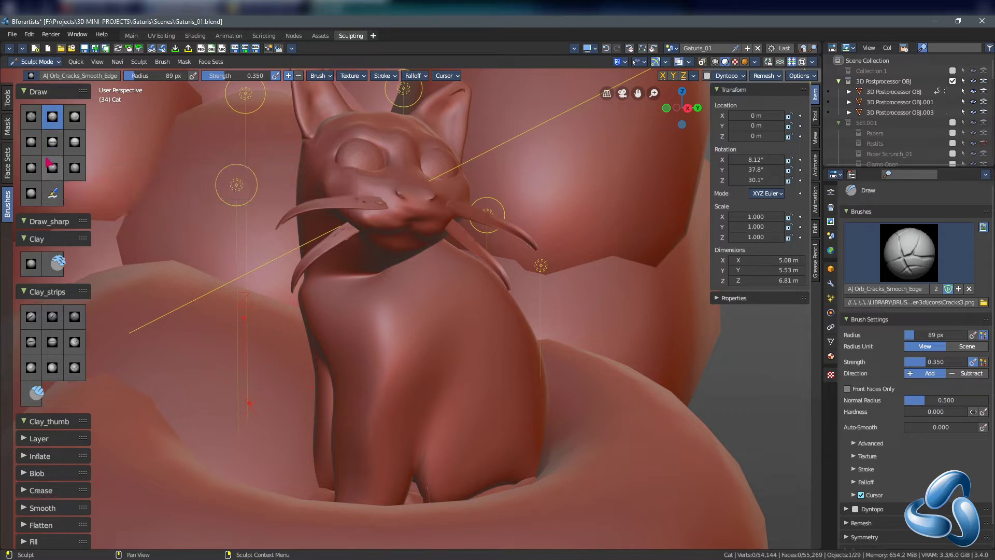
left_click(53, 167)
left_click(32, 77)
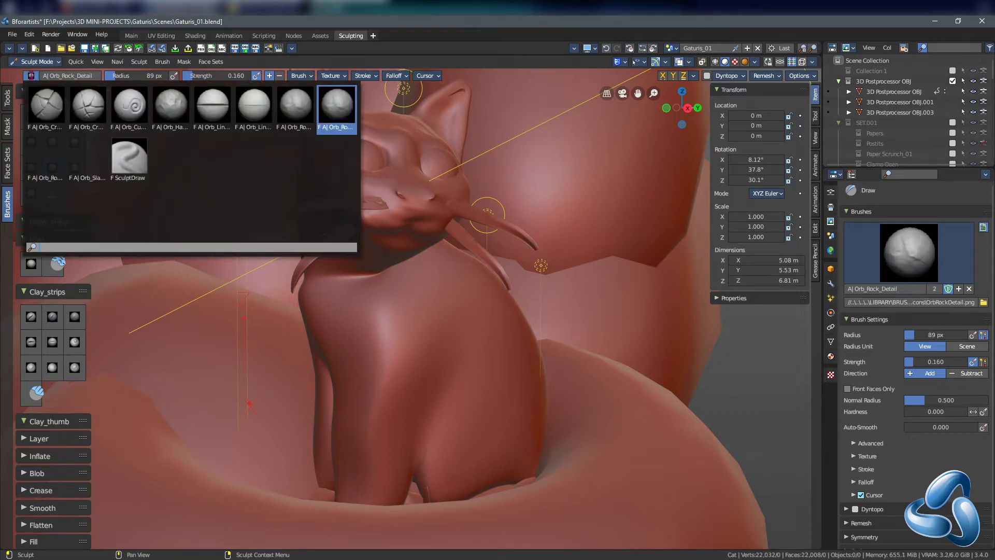
left_click(52, 341)
Narrow the brushes panel, browse the Draw_sharp and Inflate brush groups, and reopen the brush thumbnails.
mouse_move(91, 329)
left_mouse_down()
mouse_move(73, 328)
mouse_move(91, 329)
left_mouse_up()
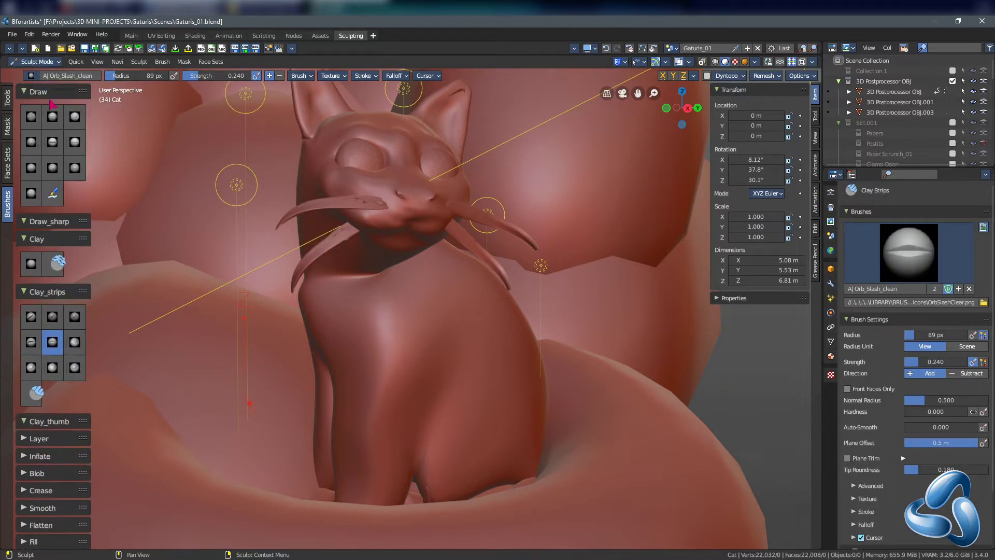
left_click(40, 223)
left_click(52, 456)
scroll(52, 446, "down", 3)
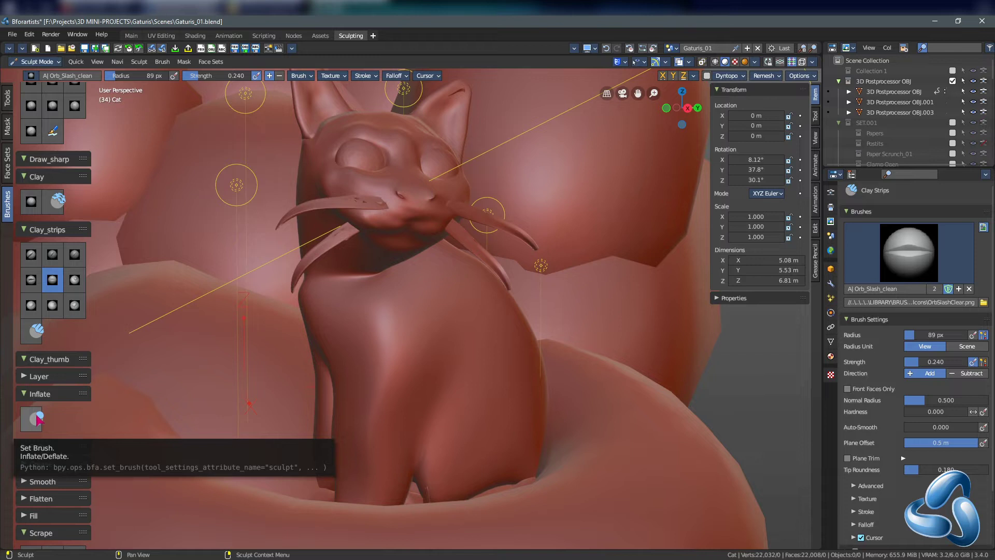
left_click(40, 395)
scroll(36, 248, "down", 15)
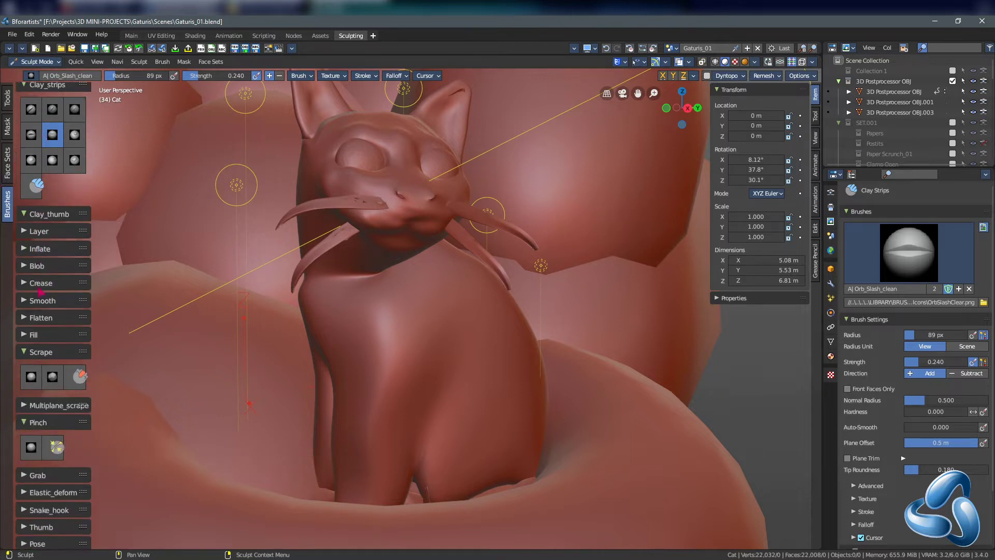
scroll(39, 292, "up", 18)
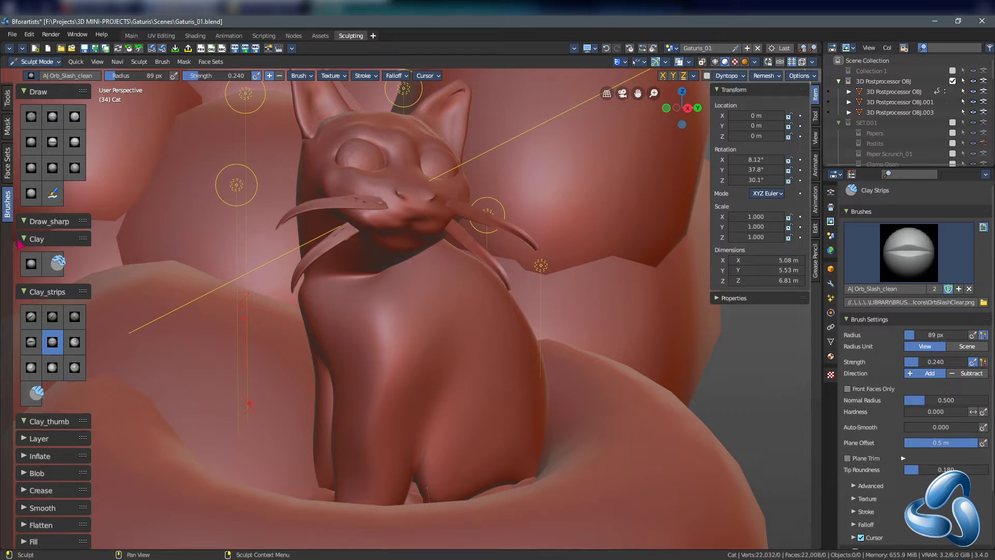
left_click(908, 253)
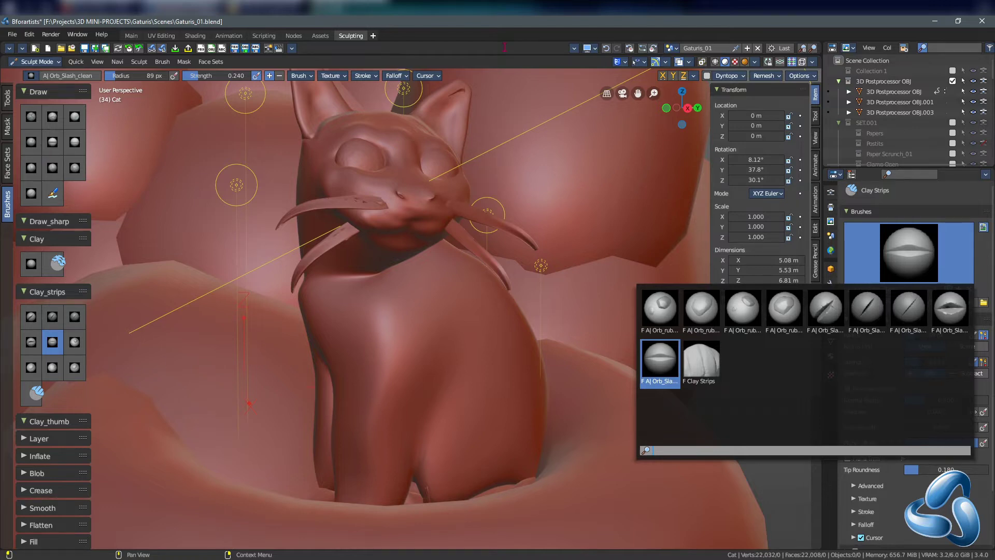
Switch to the Assets workspace and keep Default Library as the asset source.
key("ctrl+Page_Up")
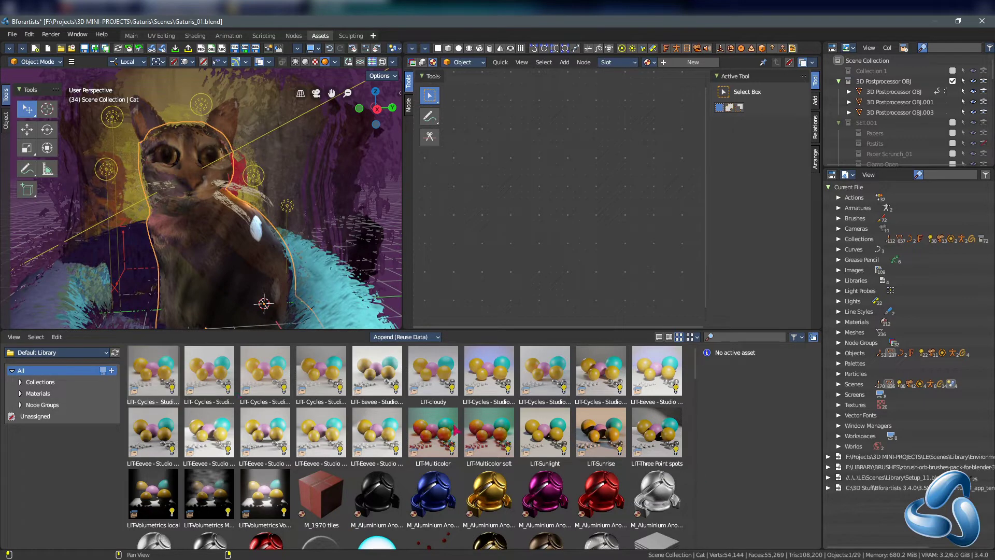
scroll(456, 430, "down", 5)
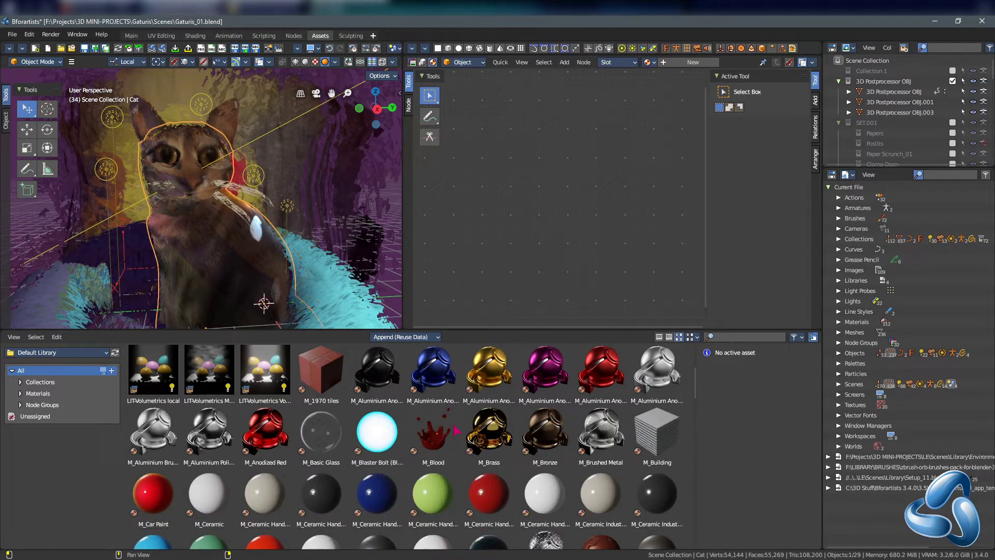
scroll(456, 430, "down", 5)
left_click(78, 352)
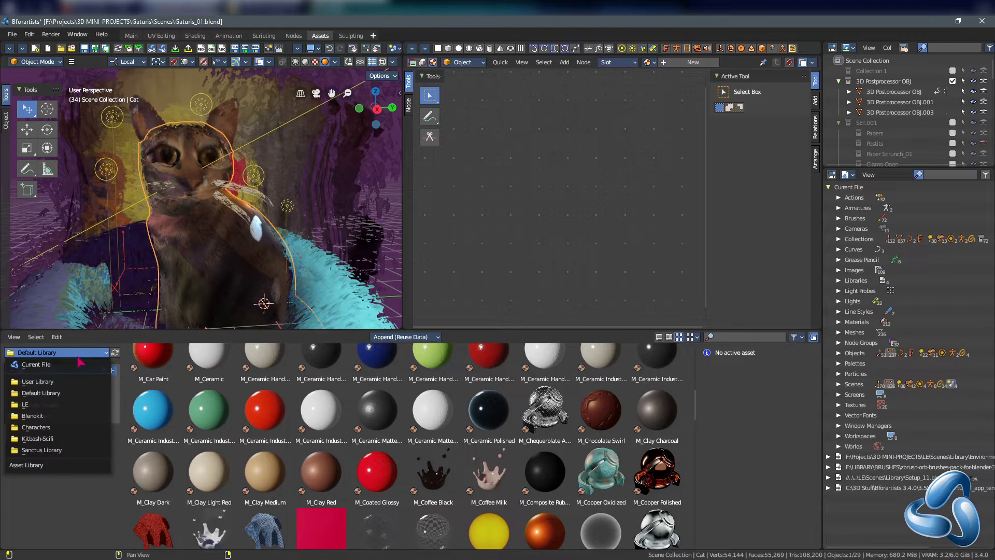
left_click(41, 393)
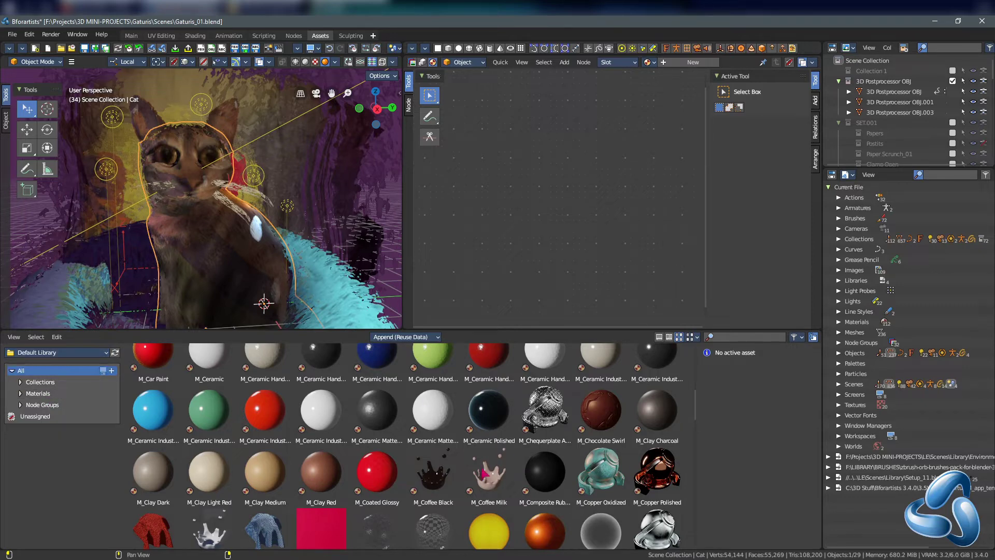
Scroll through the Default Library material assets, then return to the Main workspace.
scroll(419, 454, "down", 15)
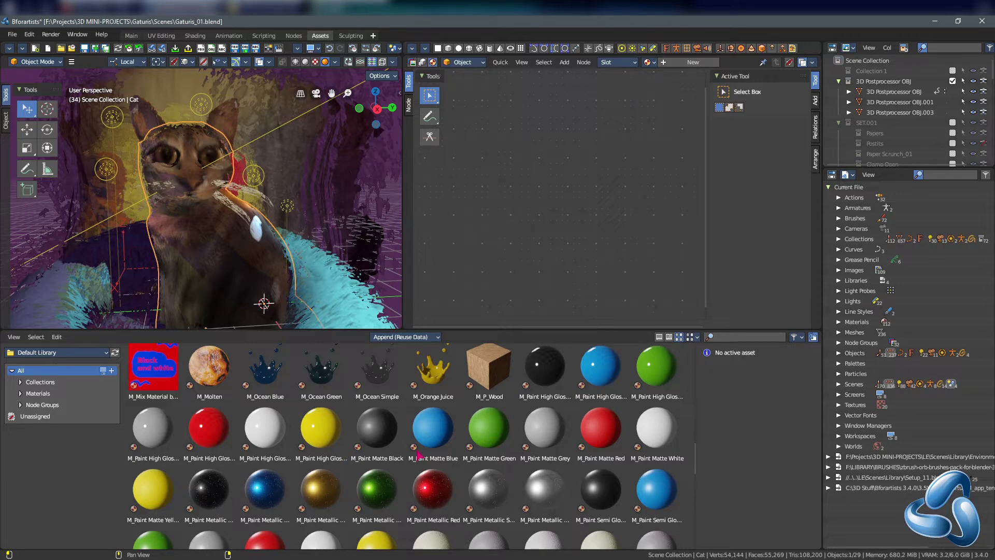
scroll(418, 454, "down", 12)
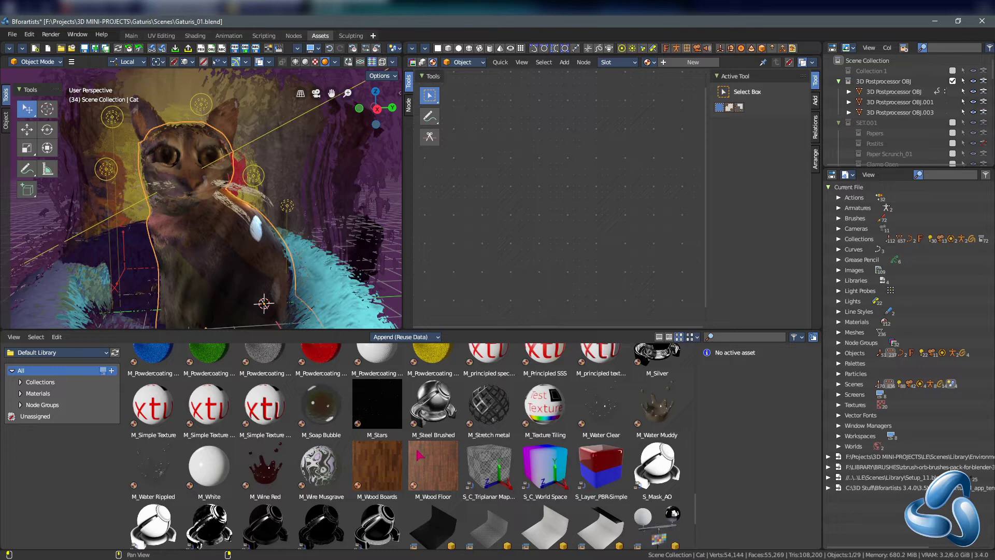
scroll(419, 454, "down", 3)
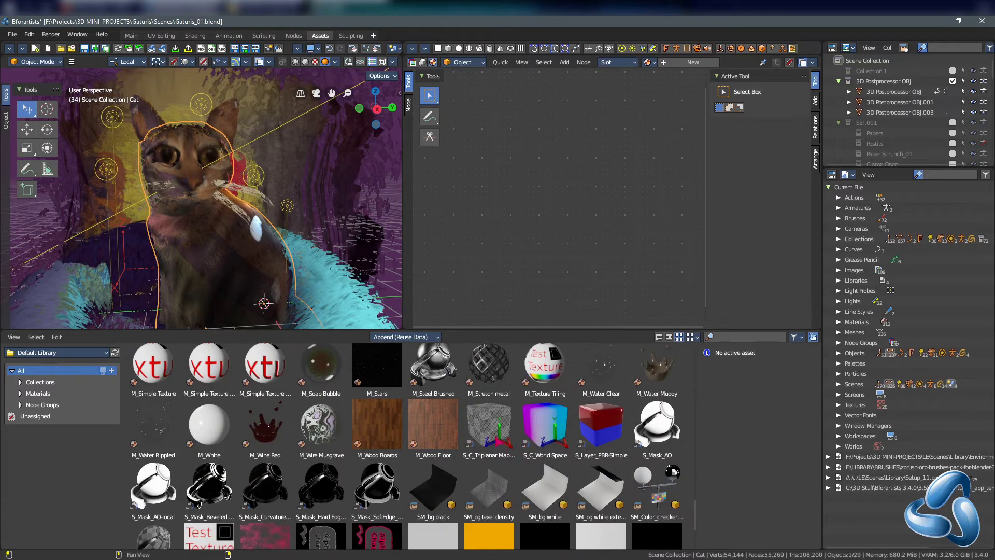
key("ctrl+Page_Down")
key("ctrl+Page_Down")
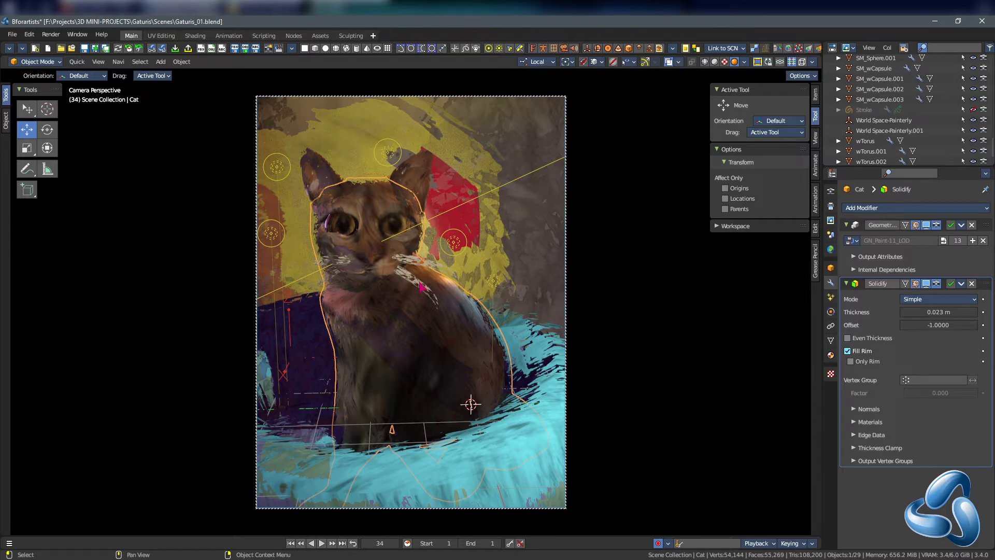
Apply Shade Smooth to the Cat from its Object Context Menu, orbiting around it to check the result.
right_click(394, 312)
right_click(385, 279)
middle_click_drag(420, 282, 394, 330)
scroll(410, 289, "up", 5)
scroll(394, 284, "down", 3)
right_click(393, 330)
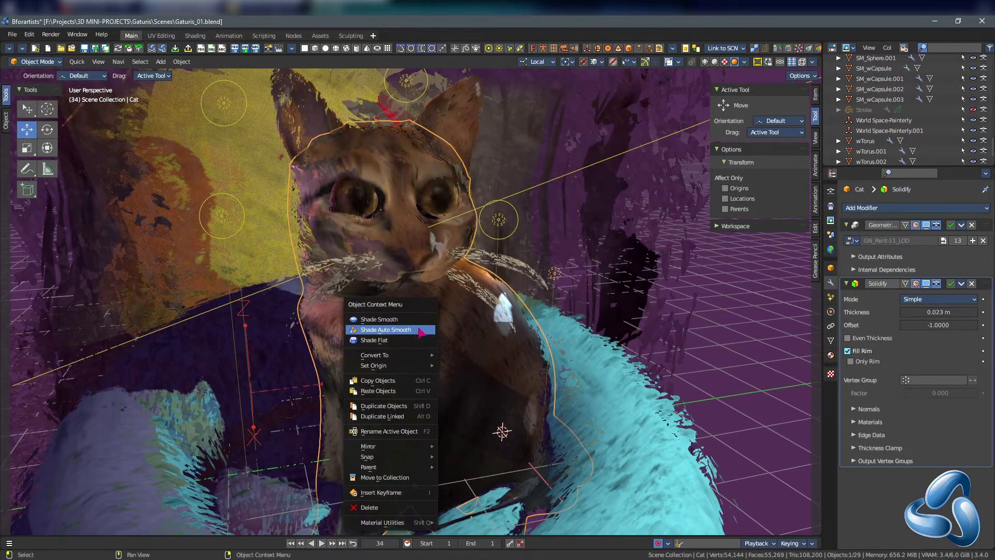
right_click(403, 220)
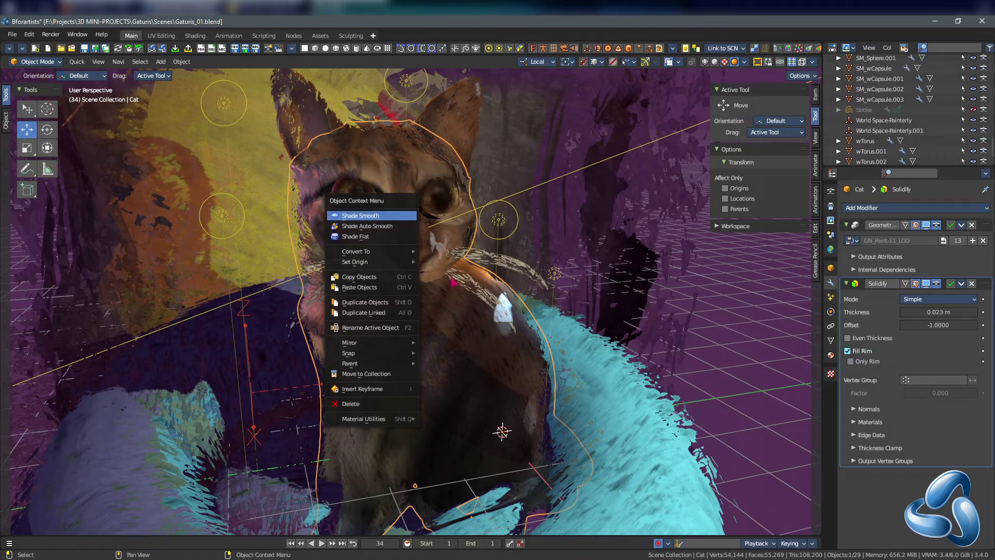
left_click(403, 220)
middle_click_drag(403, 220, 347, 226)
right_click(453, 287)
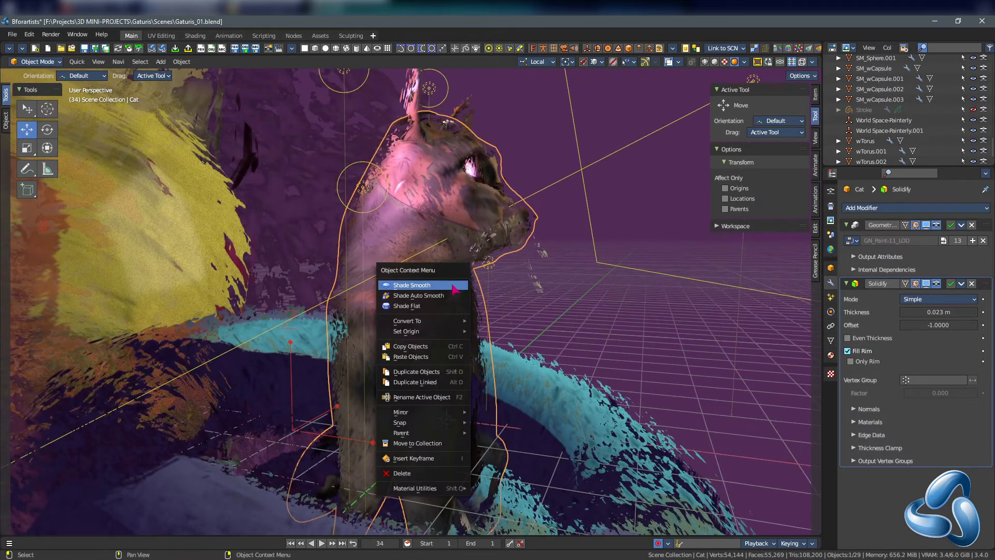
left_click(452, 287)
middle_click_drag(453, 287, 532, 306)
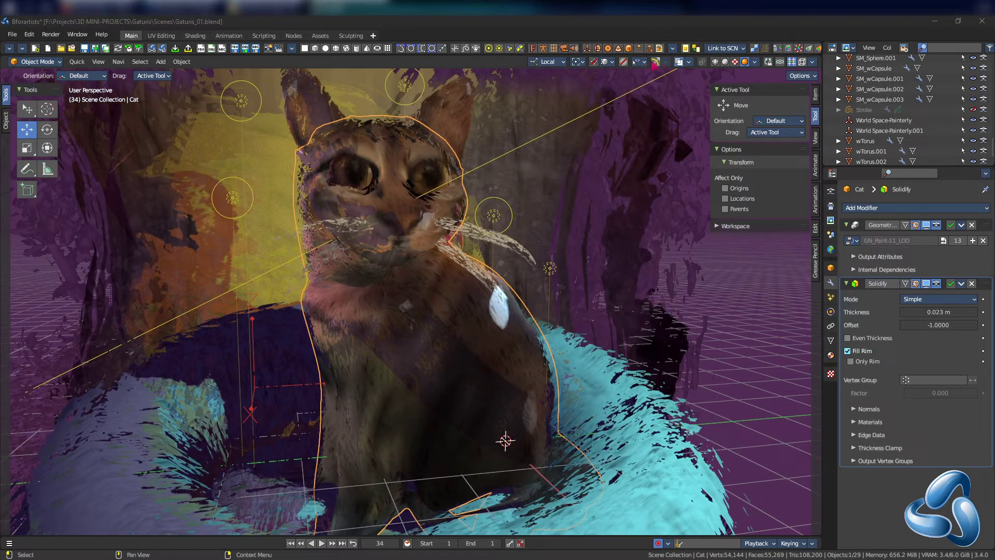
In Object Types Visibility, toggle Mesh and Light visibility off and back on.
left_click(644, 62)
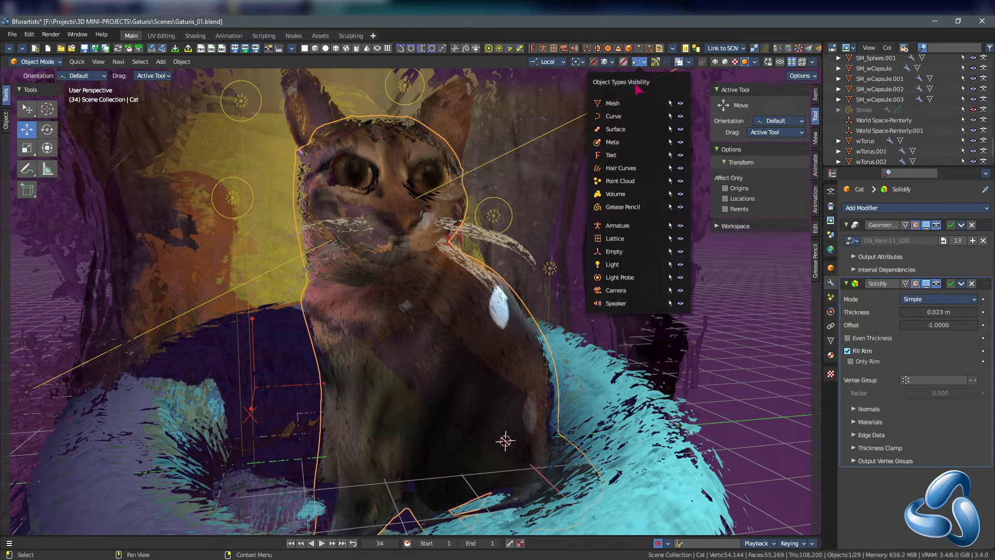
left_click(680, 103)
left_click(681, 103)
left_click(680, 264)
left_click(680, 264)
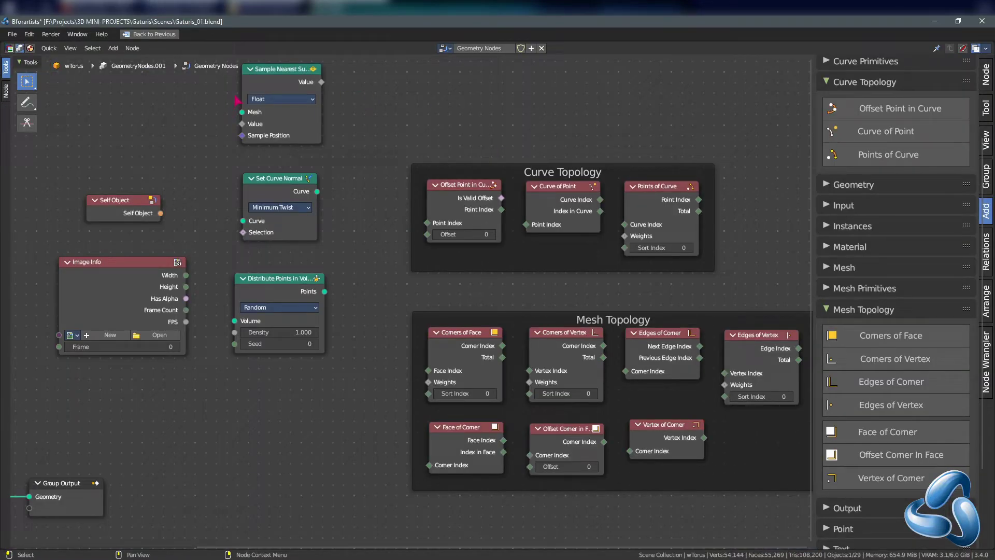
middle_click_drag(565, 154, 556, 183)
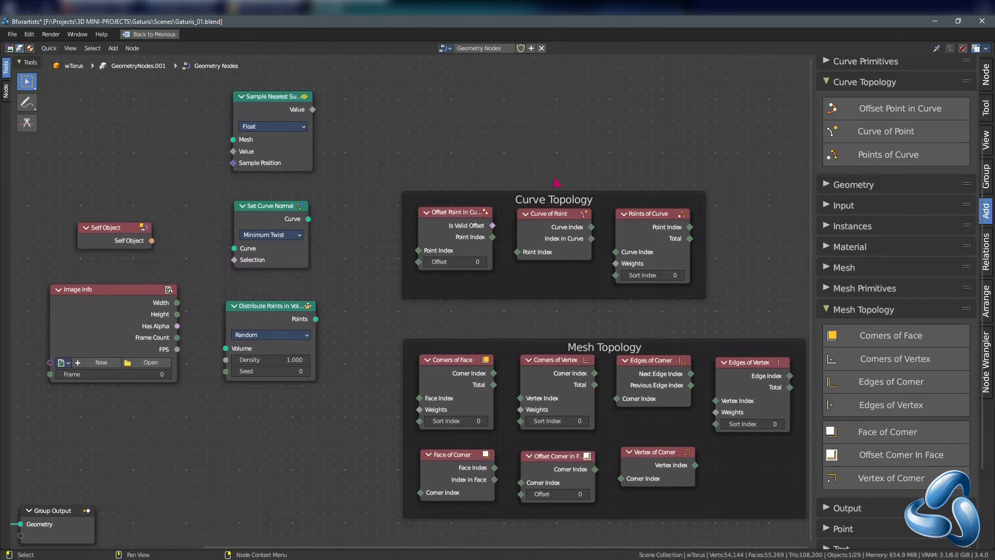
scroll(498, 249, "up", 4)
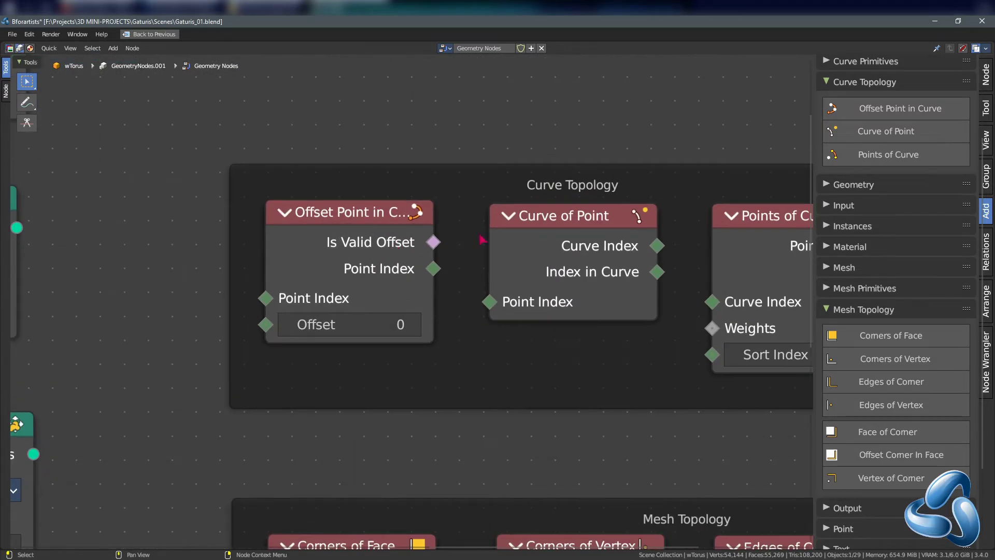
middle_click_drag(648, 251, 451, 275)
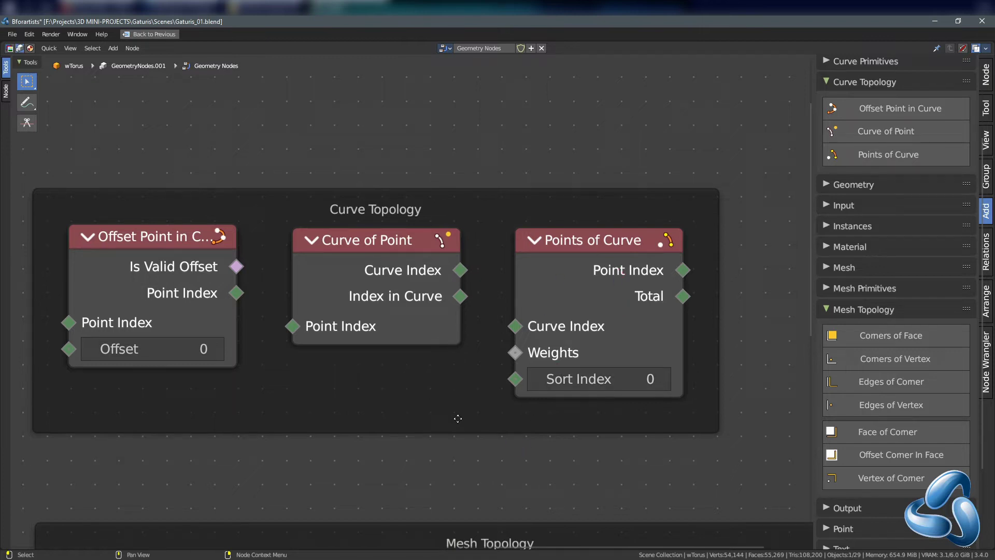
middle_click_drag(456, 418, 500, 385)
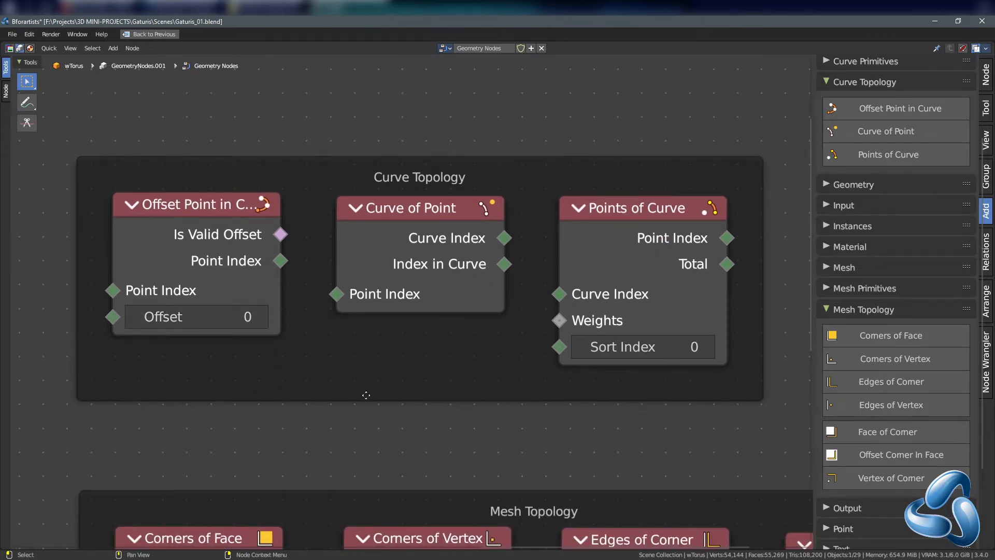
middle_click_drag(366, 395, 492, 242)
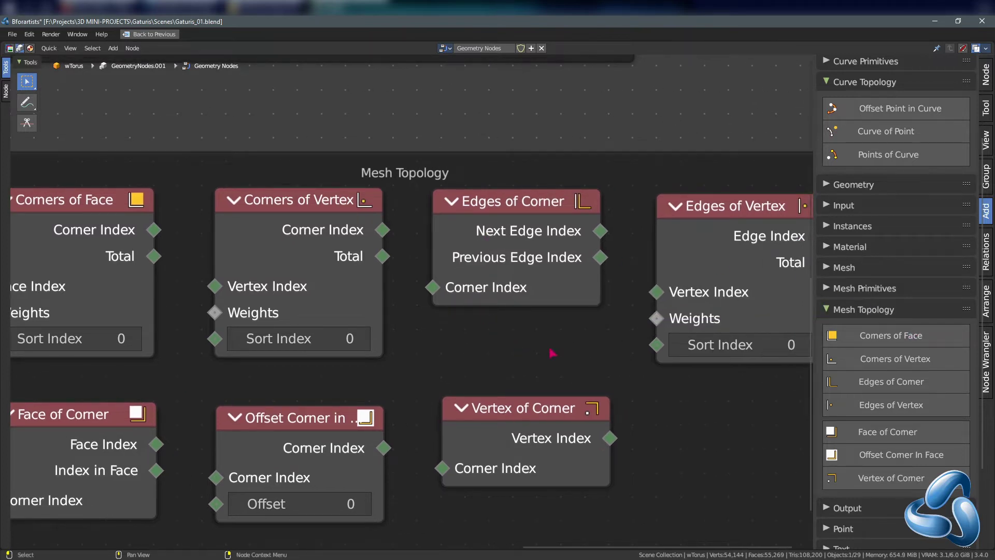
scroll(351, 195, "down", 1)
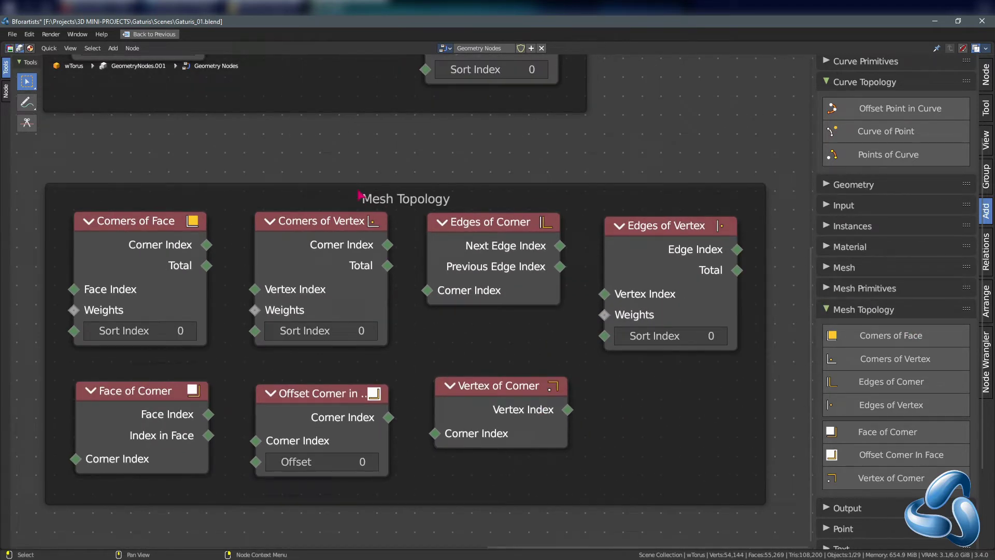
middle_click_drag(151, 172, 421, 328)
scroll(421, 327, "down", 1)
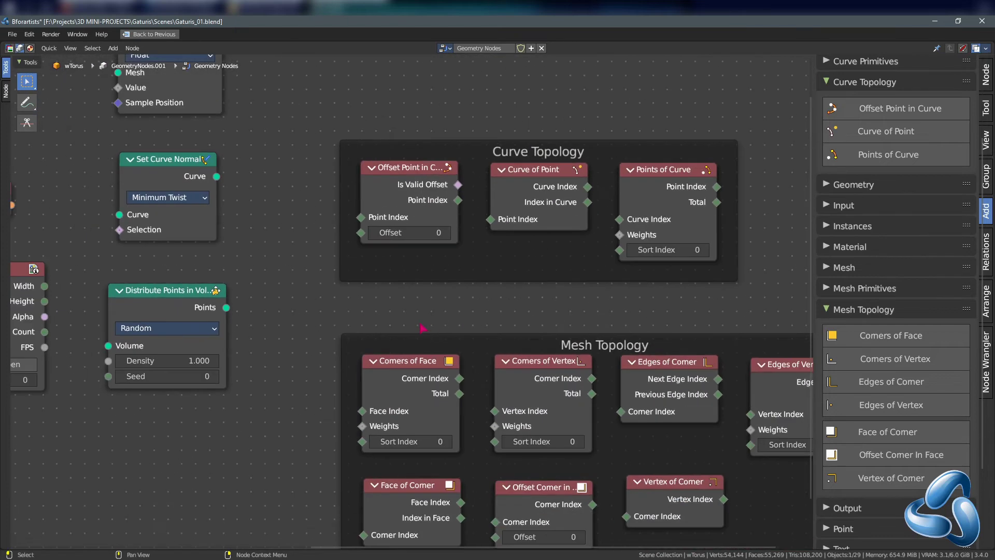
middle_click_drag(271, 220, 225, 339)
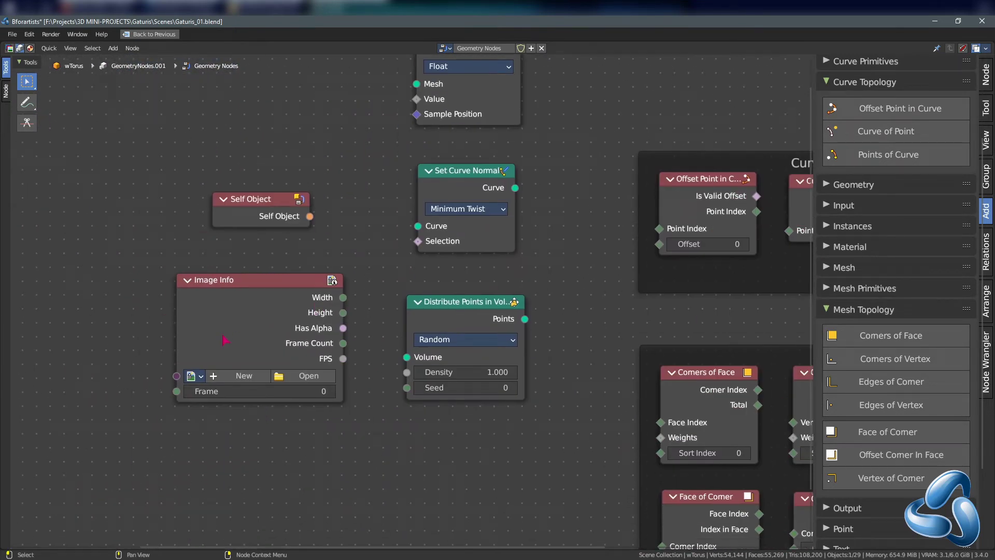
scroll(240, 293, "up", 2)
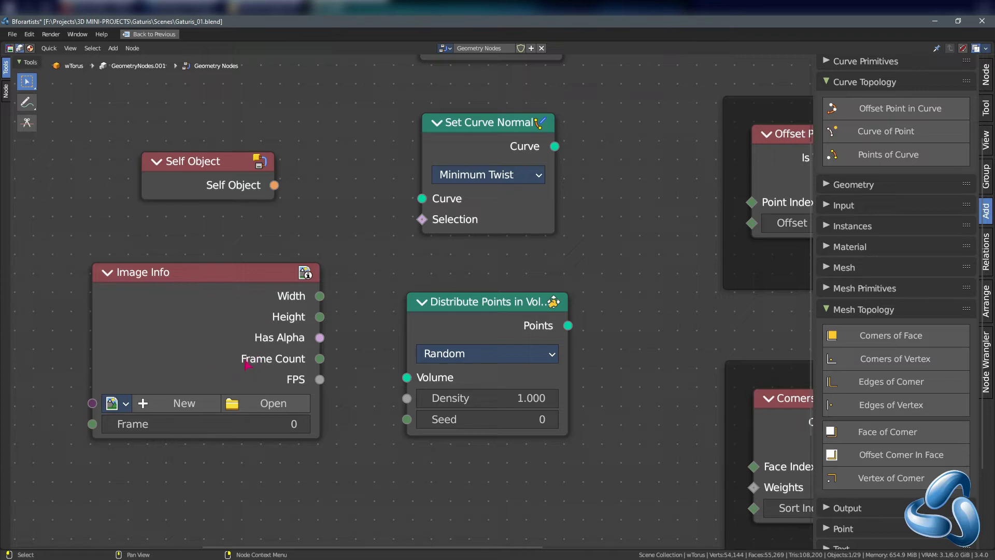
scroll(269, 355, "up", 4, "shift")
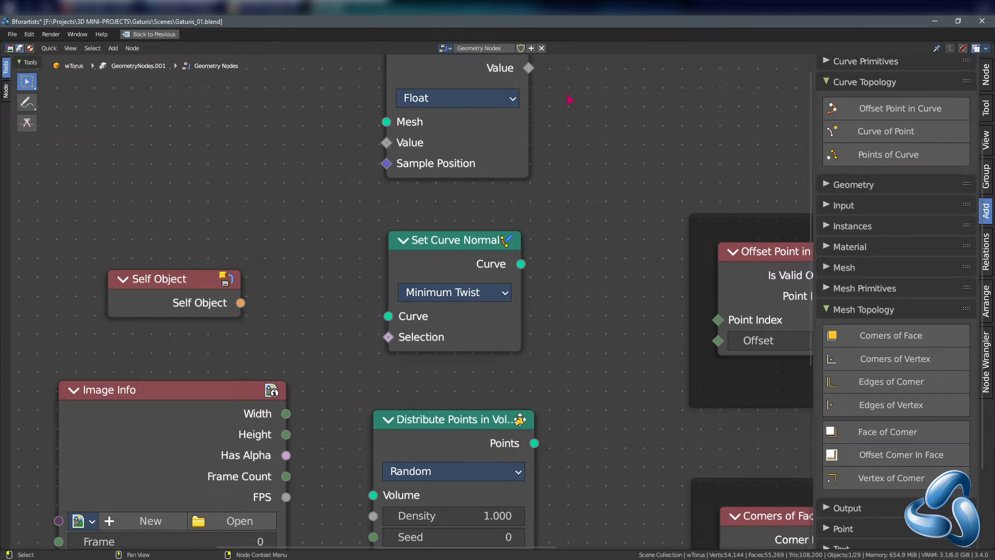
scroll(434, 196, "up", 4, "shift")
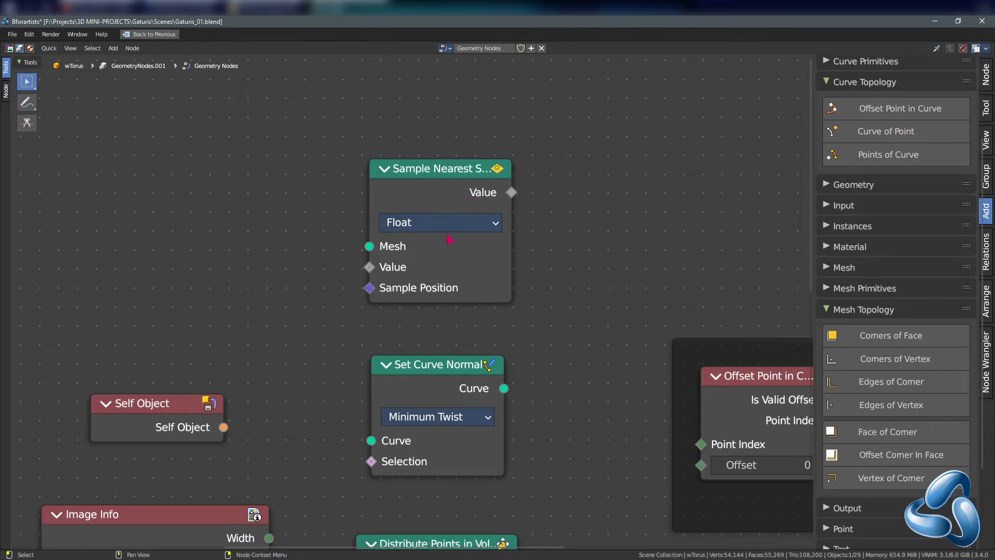
scroll(449, 238, "down", 2, "shift")
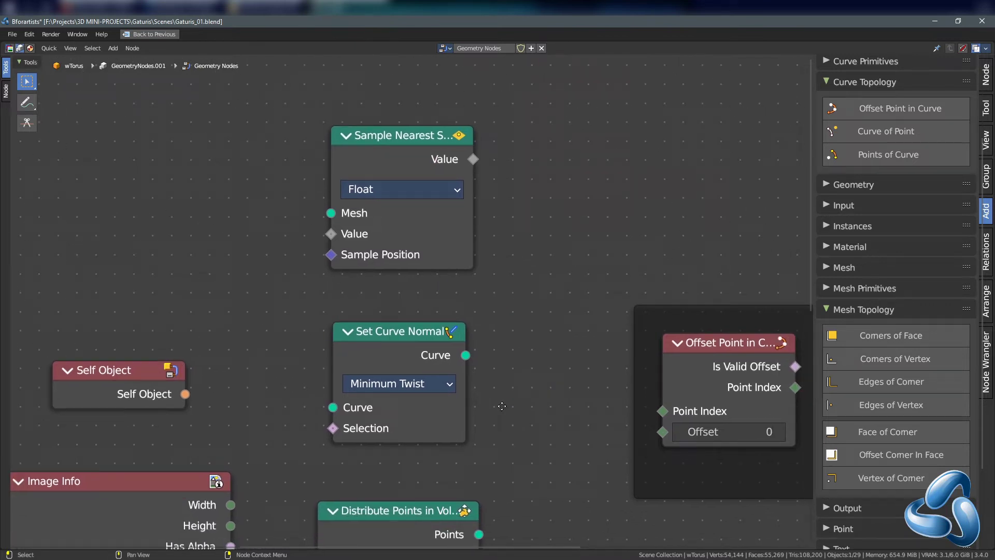
middle_click_drag(501, 406, 446, 272)
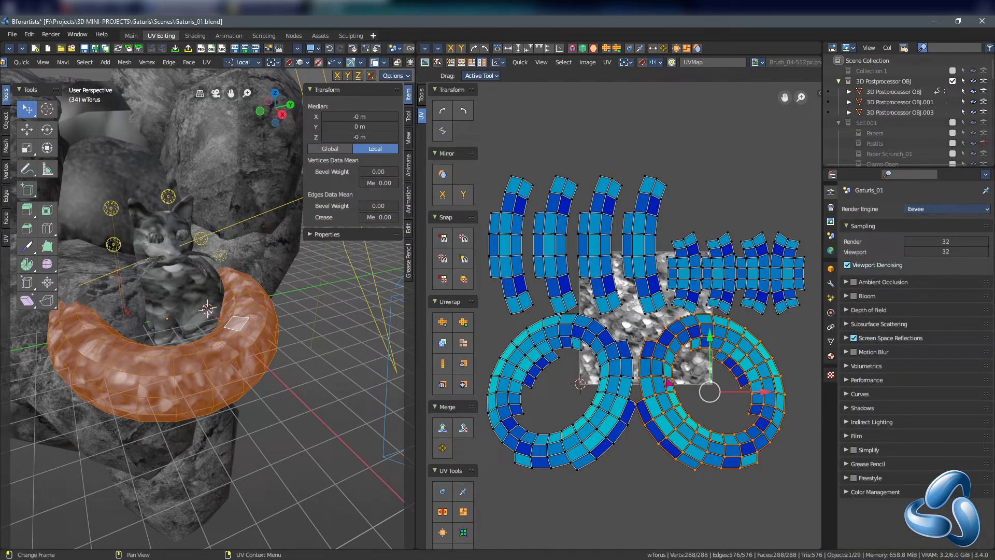
Copy UVs from the right ring island, select the left ring, and paste the UVs onto it.
scroll(692, 455, "up", 2)
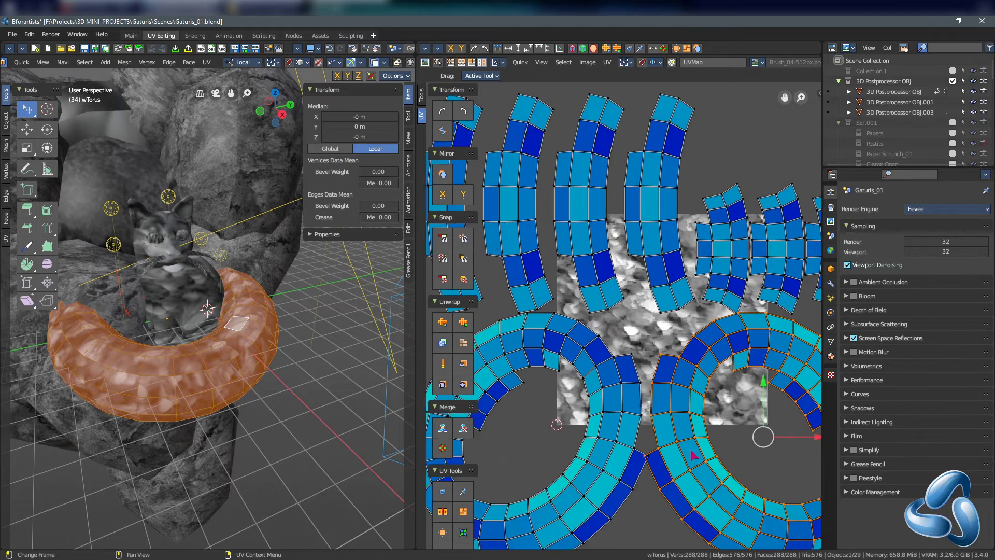
scroll(692, 455, "down", 4)
left_click(607, 63)
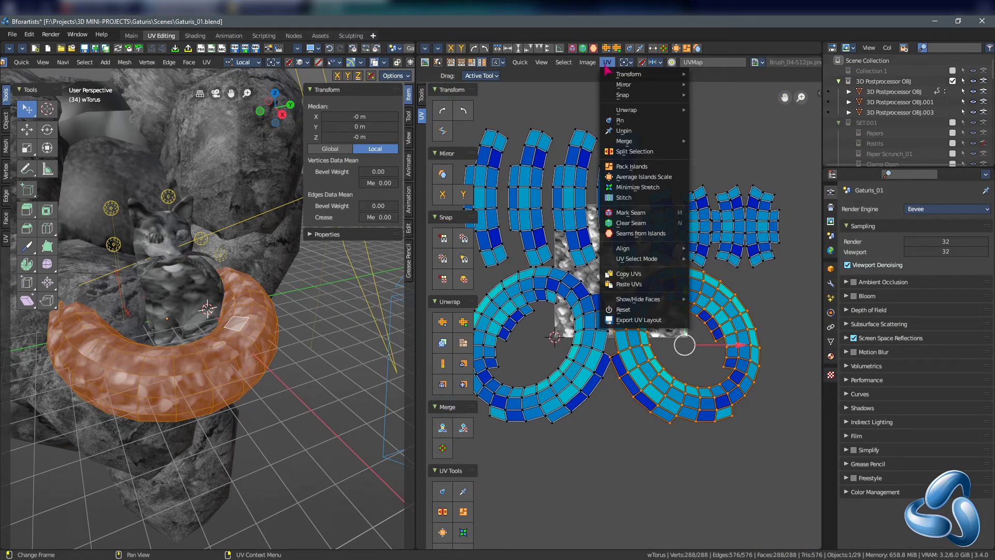
left_click(640, 277)
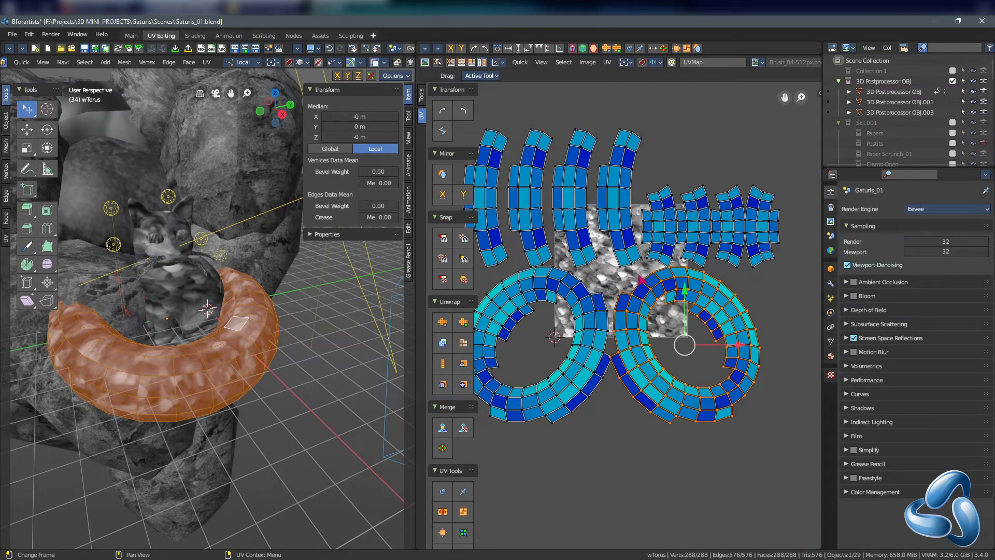
left_click(607, 324)
left_click(606, 62)
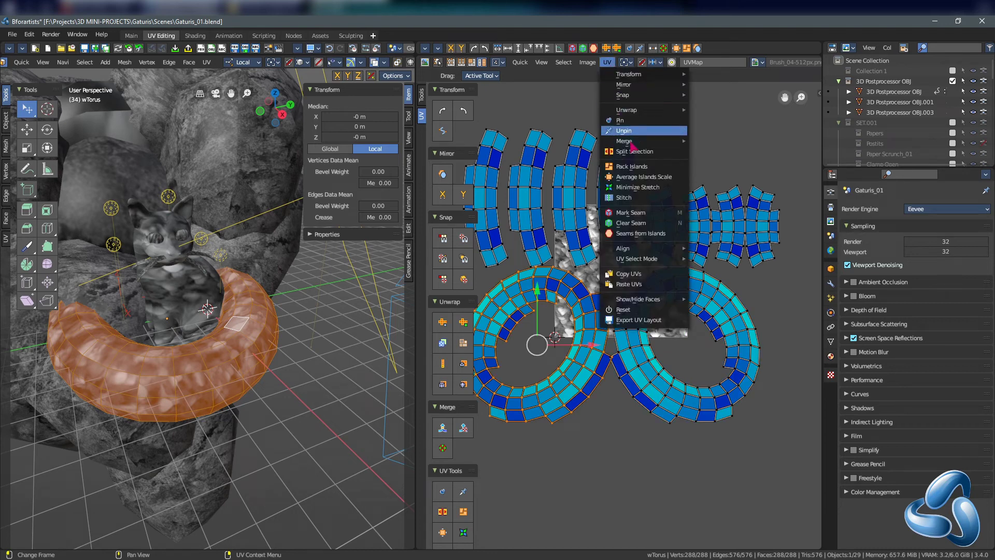
left_click(642, 284)
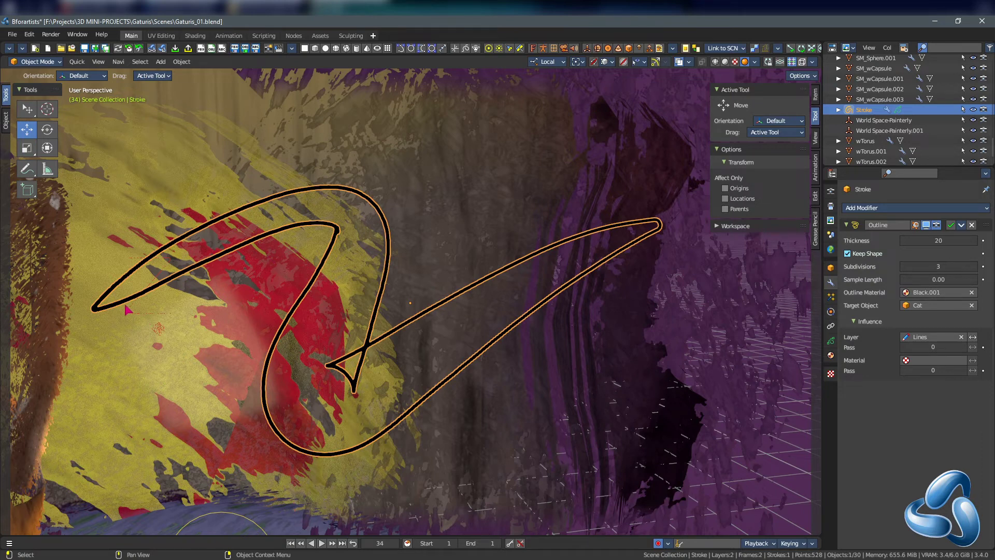
Show the 3D viewport's Object menu entries for the outlined Stroke object.
left_click(181, 62)
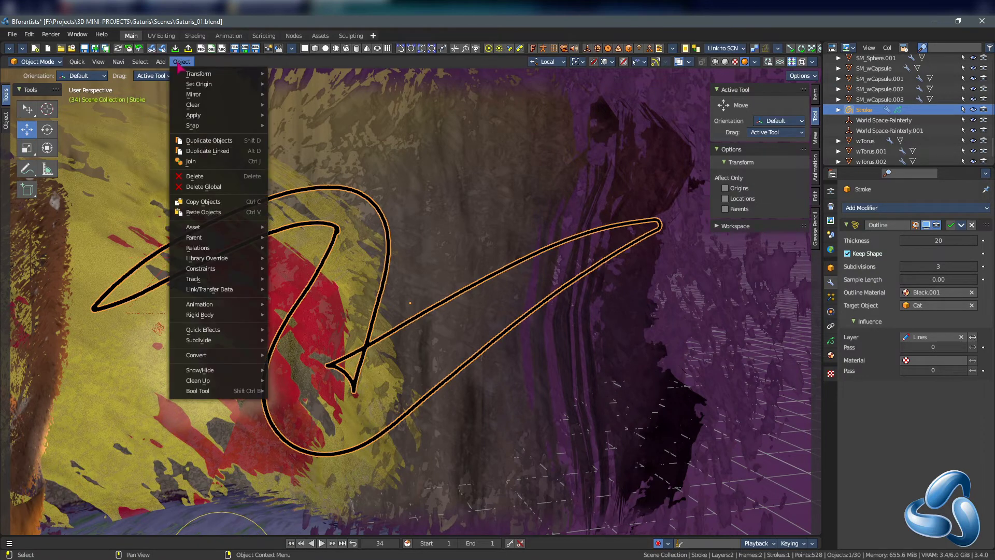